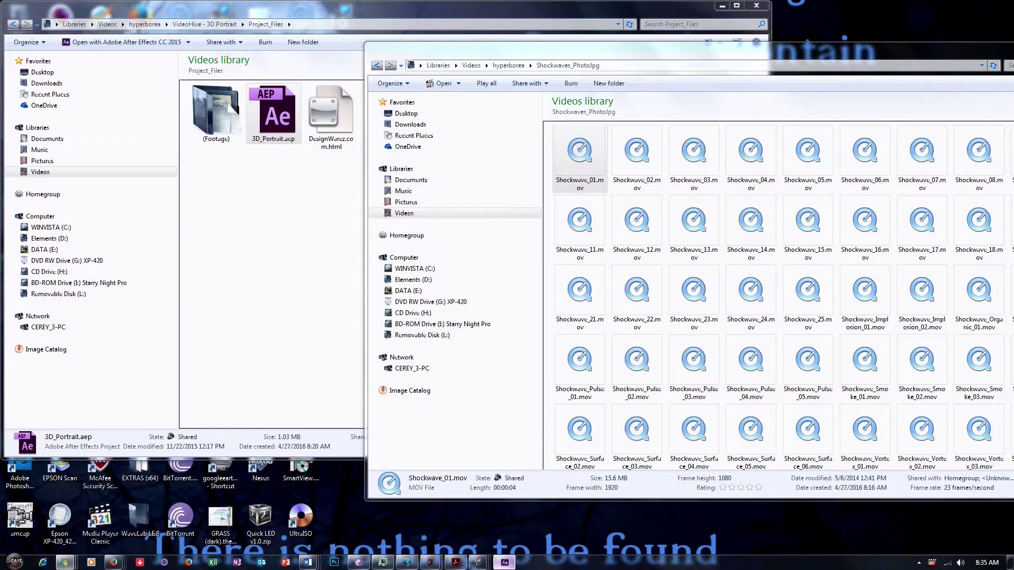
# Step: Bring After Effects forward and watch the Shockwave_01.mov smoke clip loop in preview
pyautogui.click(503, 562)
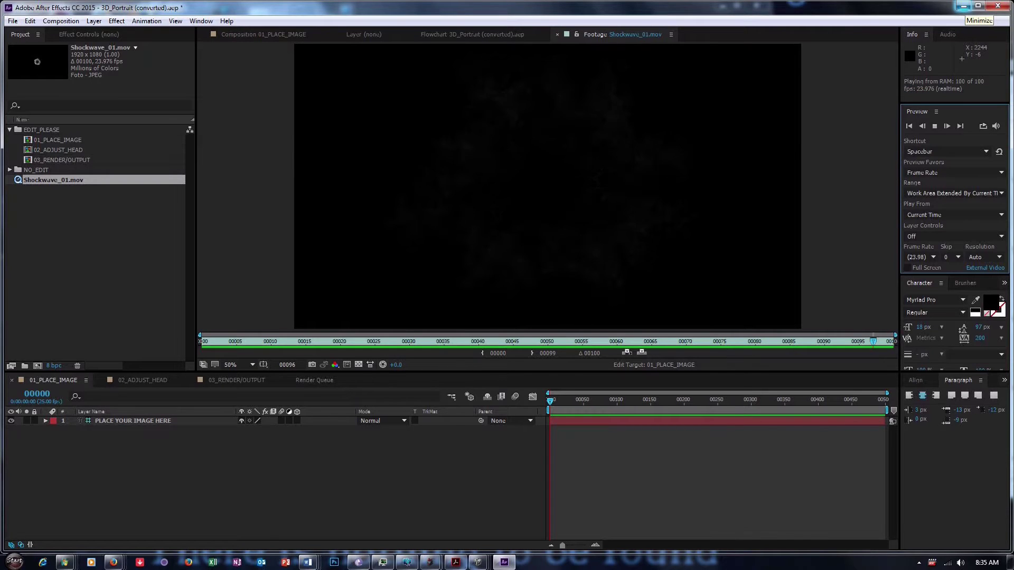
# Step: Minimise After Effects to reveal the 3D_Portrait and shockwave clip Explorer windows
pyautogui.click(963, 6)
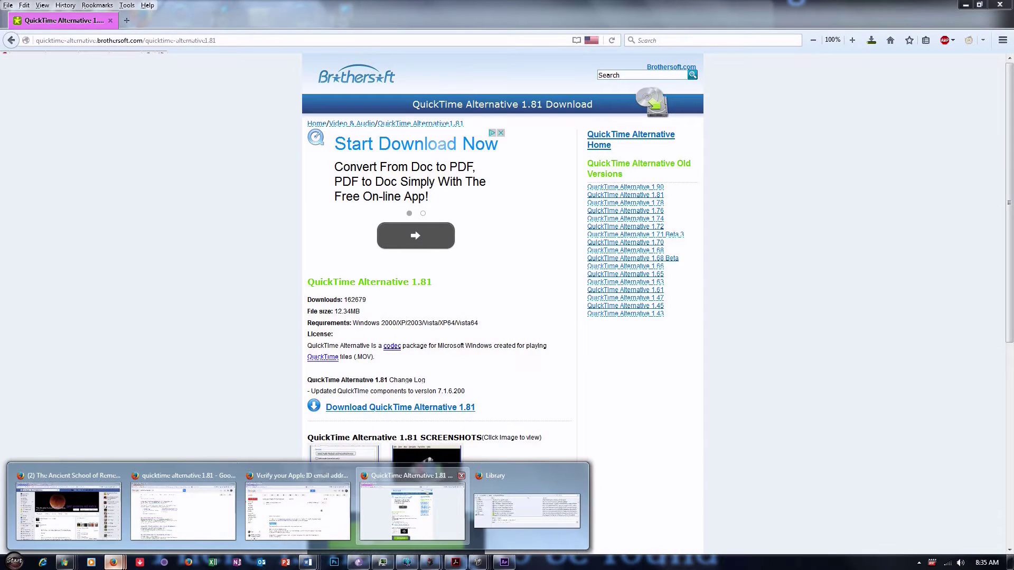
# Step: View the QuickTime Alternative 1.81 download page in Firefox, then return to the Shockwave_01.mov footage
pyautogui.click(412, 511)
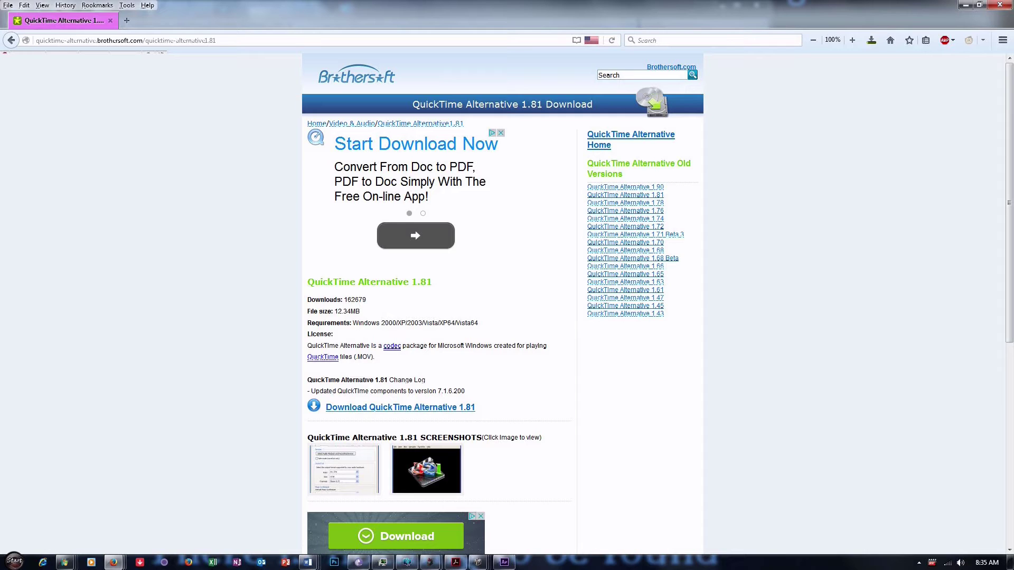
pyautogui.hotkey('alt', 'Tab')
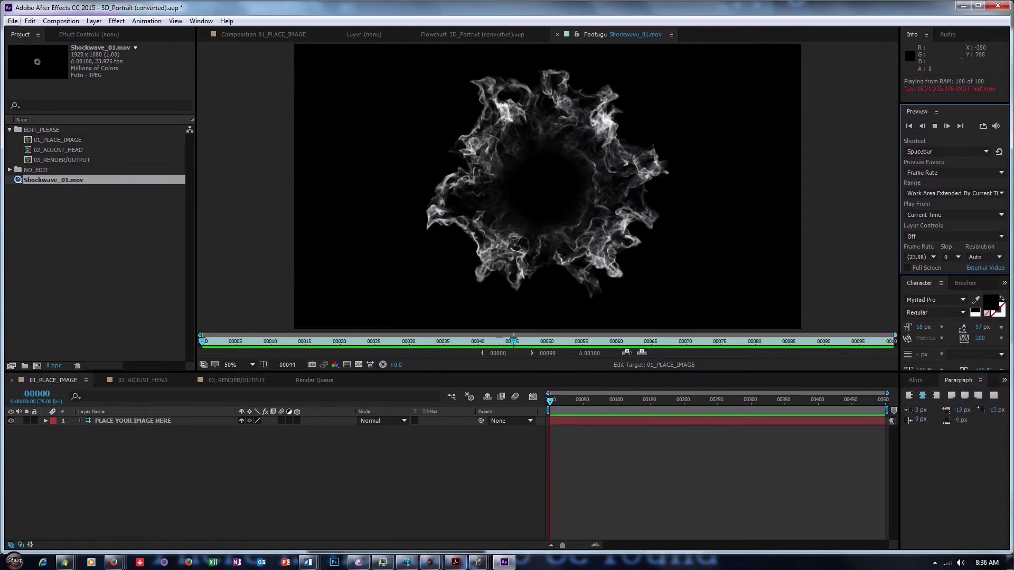
# Step: Import fire_2.mov from the Disc_Logo_Intro folder with File > Import > File
pyautogui.click(14, 21)
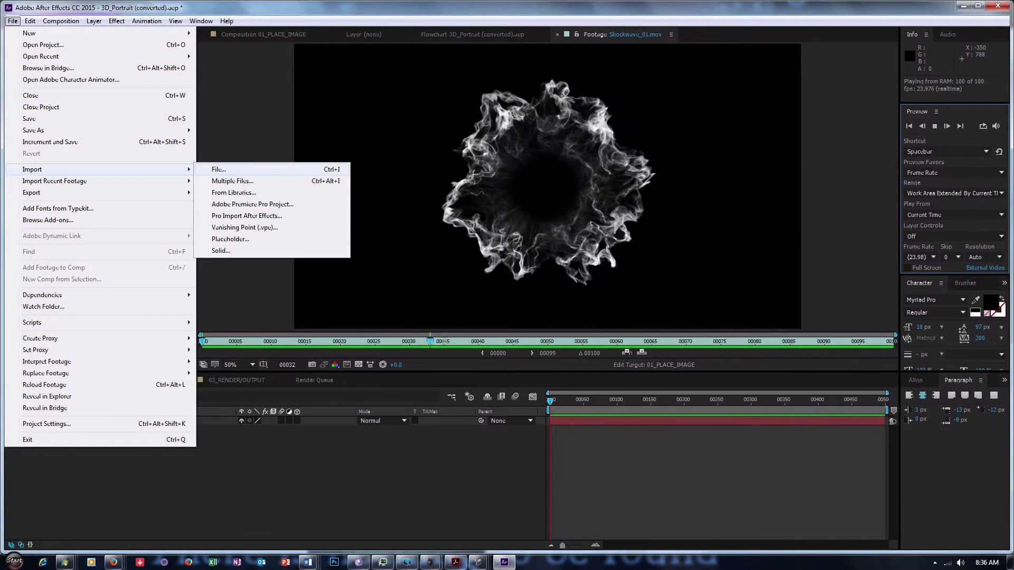
pyautogui.click(219, 169)
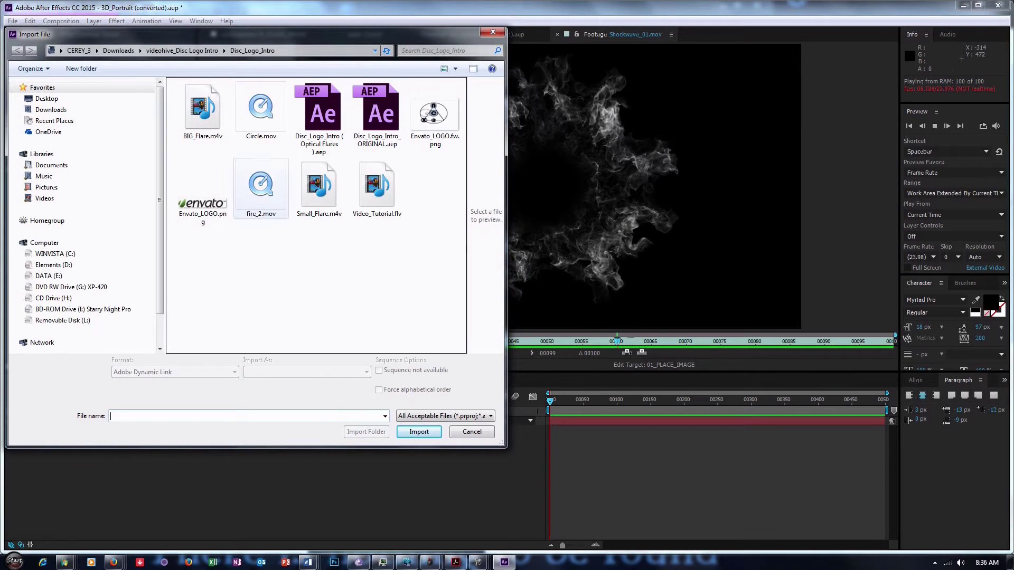
pyautogui.doubleClick(261, 194)
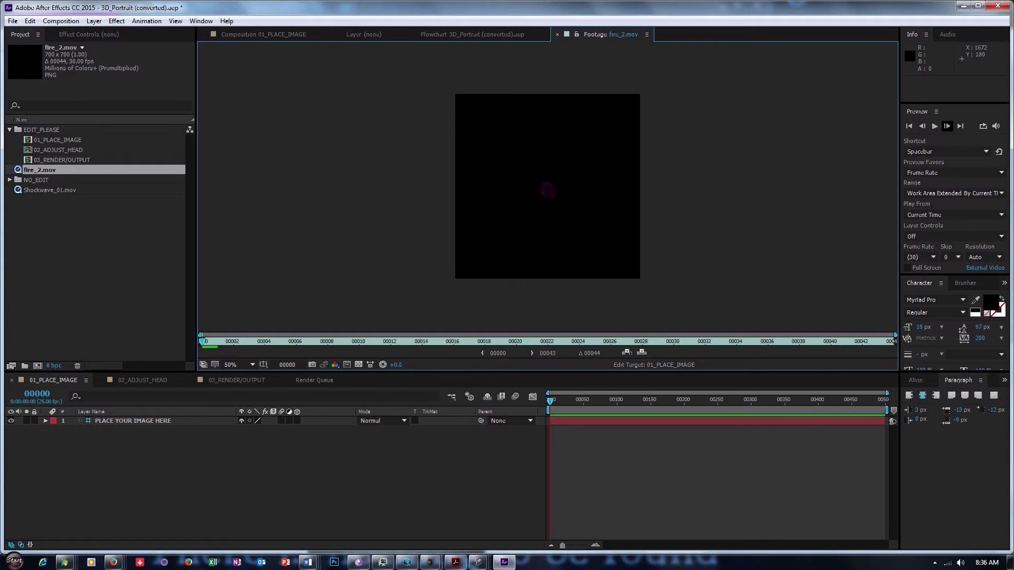
# Step: Preview the fire_2.mov footage twice, then select Shockwave_16.mov in Explorer
pyautogui.press('space')
pyautogui.press('.')
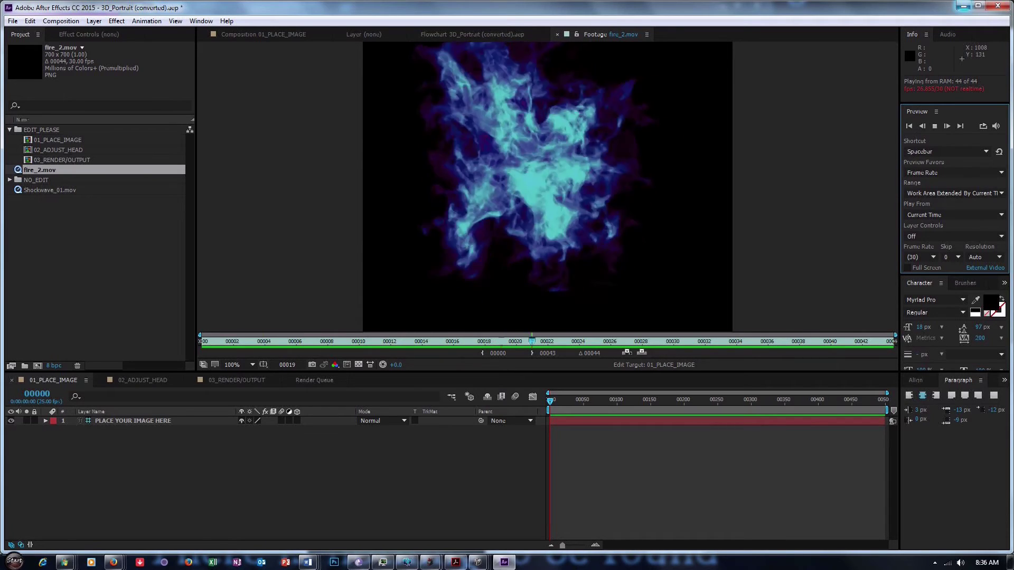
pyautogui.hotkey('alt', 'Tab')
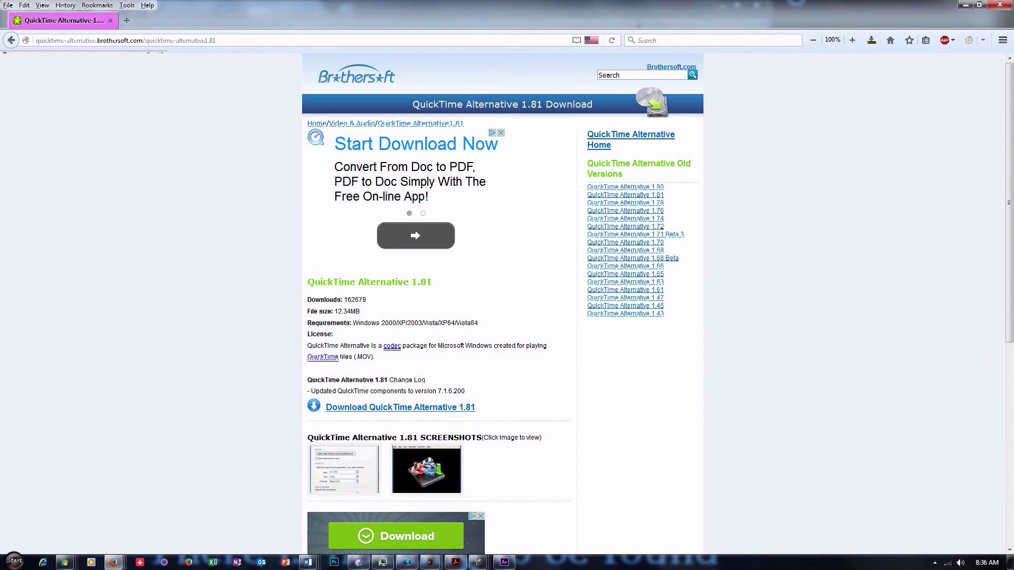
pyautogui.hotkey('alt', 'Tab')
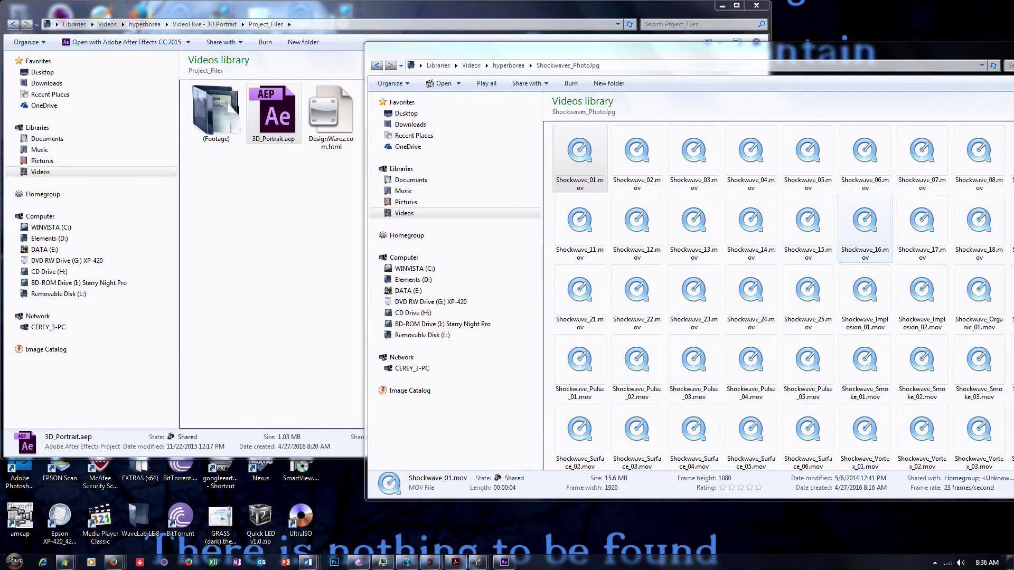
pyautogui.click(864, 229)
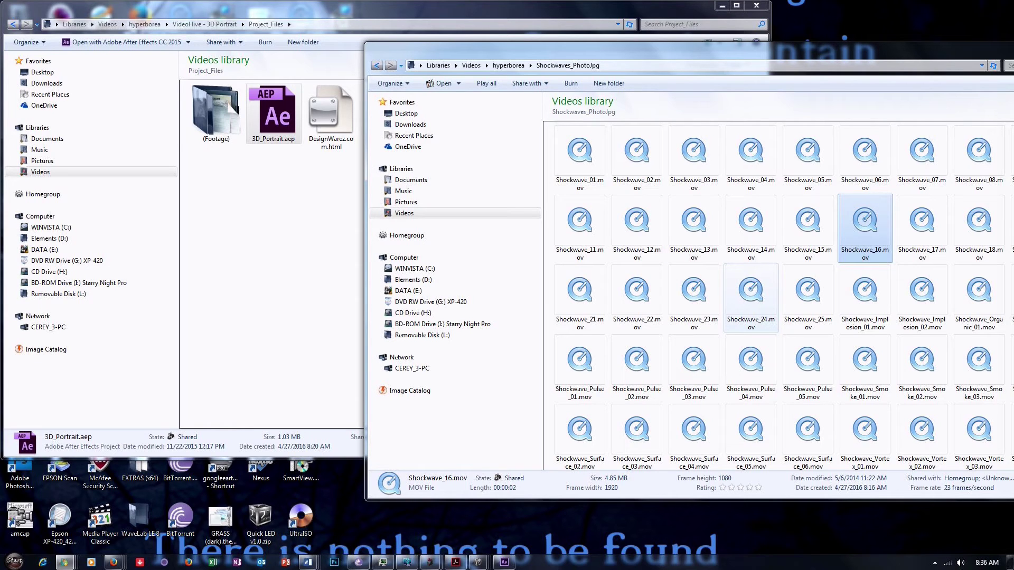
# Step: Open the selected Shockwave_16.mov in Media Player Classic
pyautogui.press('Return')
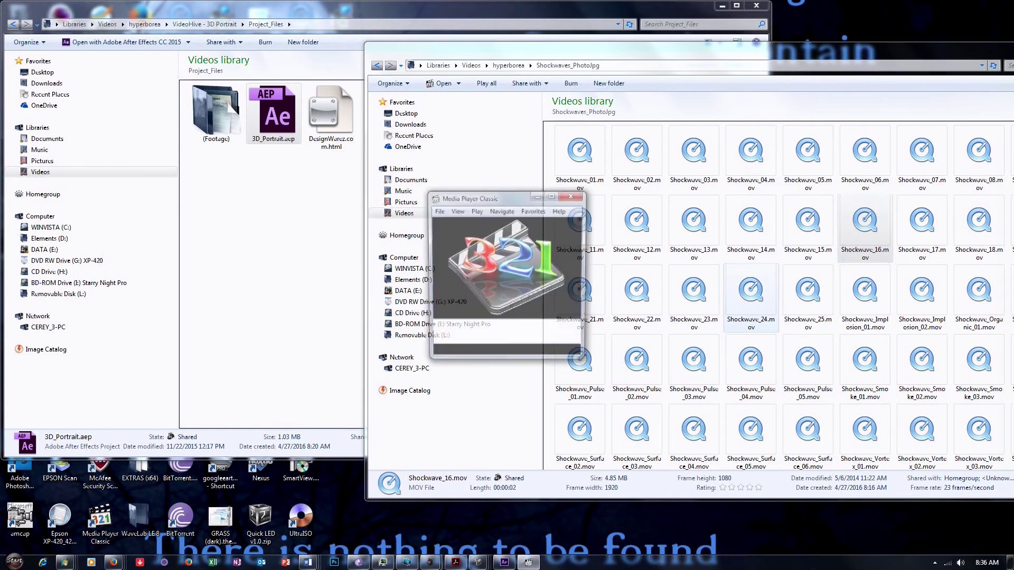